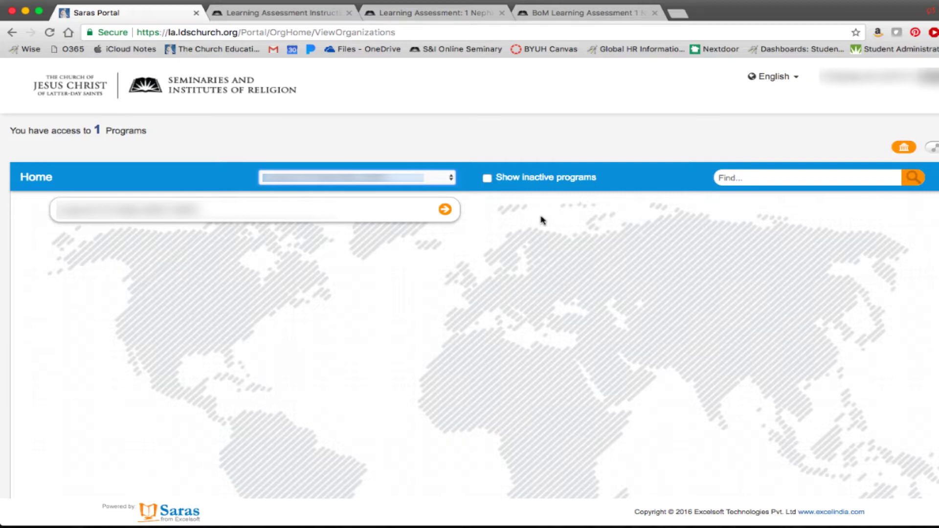
Step: Glance at the teacher instructions and the 1 Nephi–Alma 16 assessment page, then return to the Seminaries portal
left_click(319, 13)
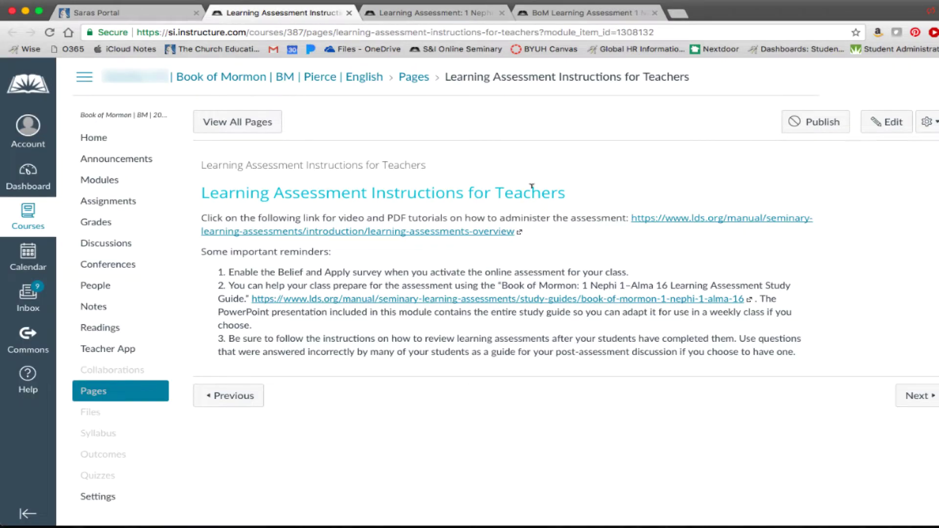
left_click(479, 17)
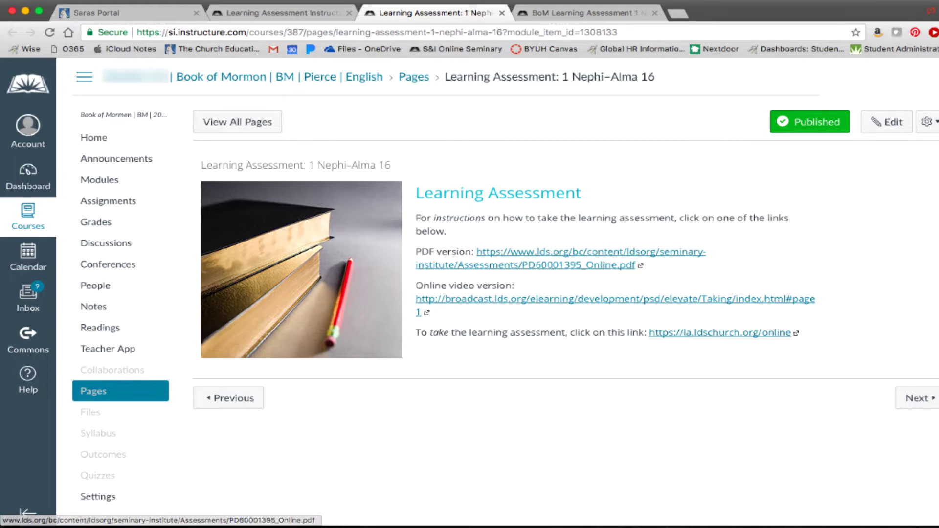
left_click(118, 15)
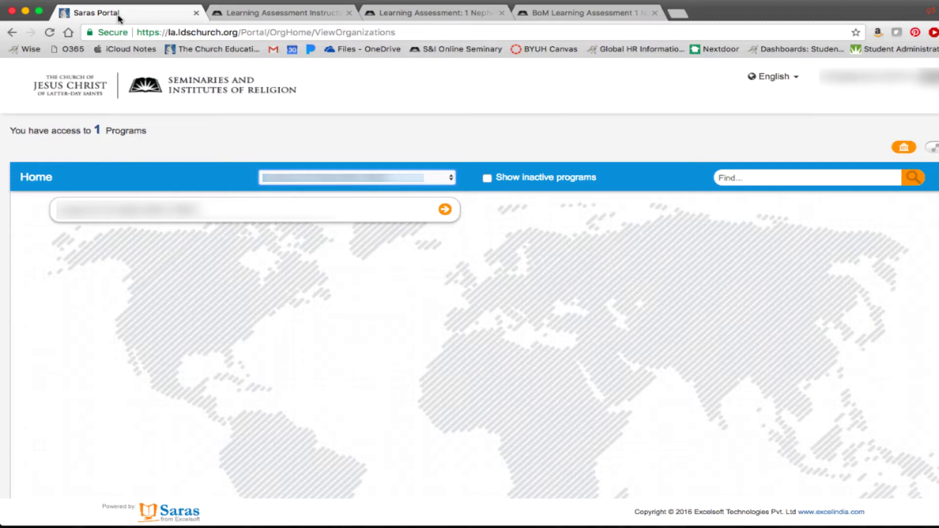
Step: Open the organization's class list and select the Book of Mormon - Bai - Fr4 class
left_click(445, 210)
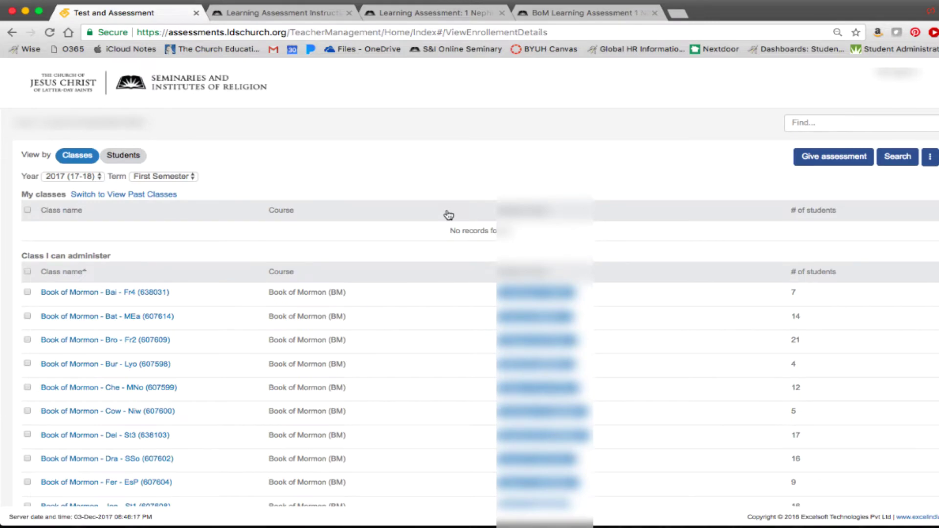
scroll(449, 215, "down", 4)
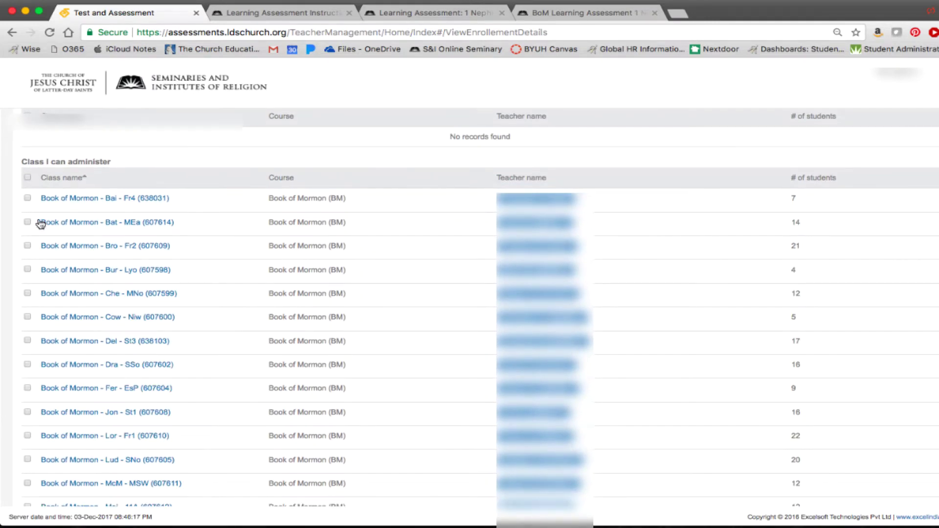
left_click(27, 198)
scroll(147, 215, "up", 2)
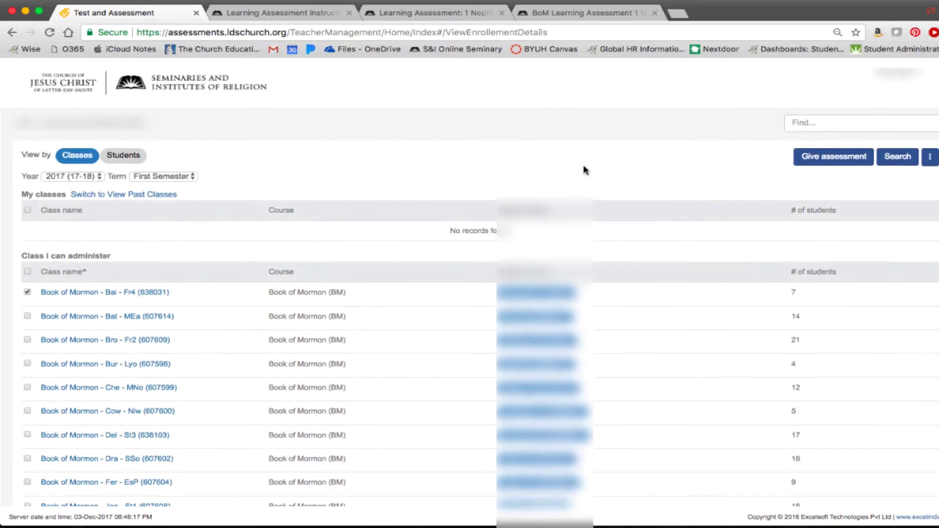
Step: Give the selected class the 1 Nephi–Alma 16 'With Belief and Apply' assessment
left_click(822, 161)
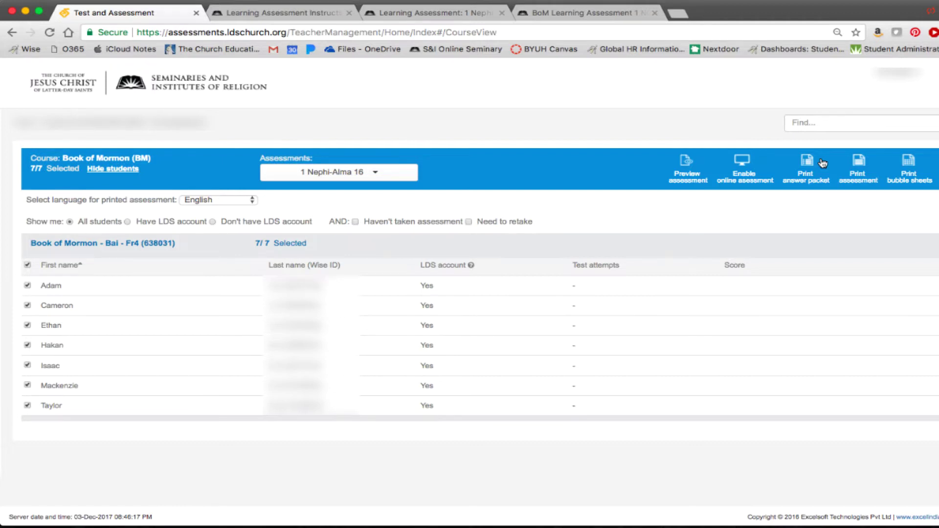
left_click(379, 175)
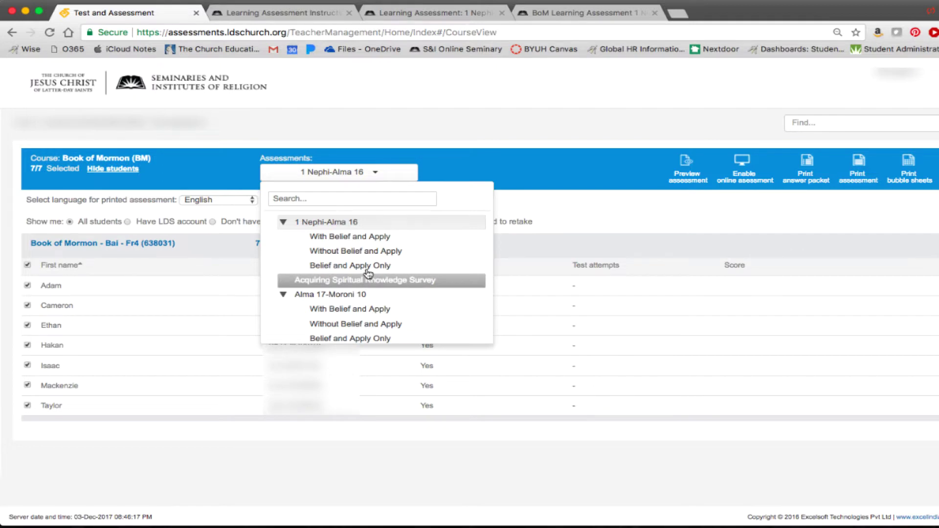
left_click(364, 239)
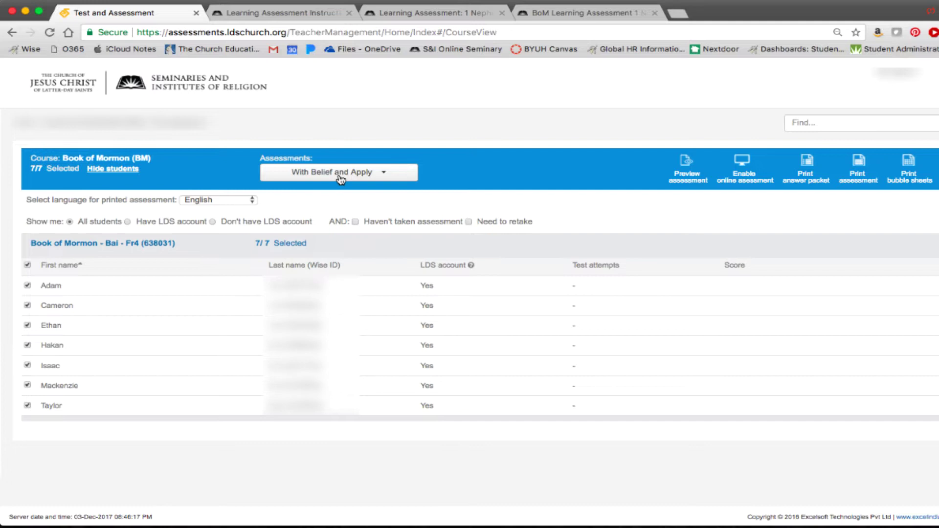
Step: Preview the main 1 Nephi–Alma 16 assessment and start it at question 1 of 32
left_click(682, 179)
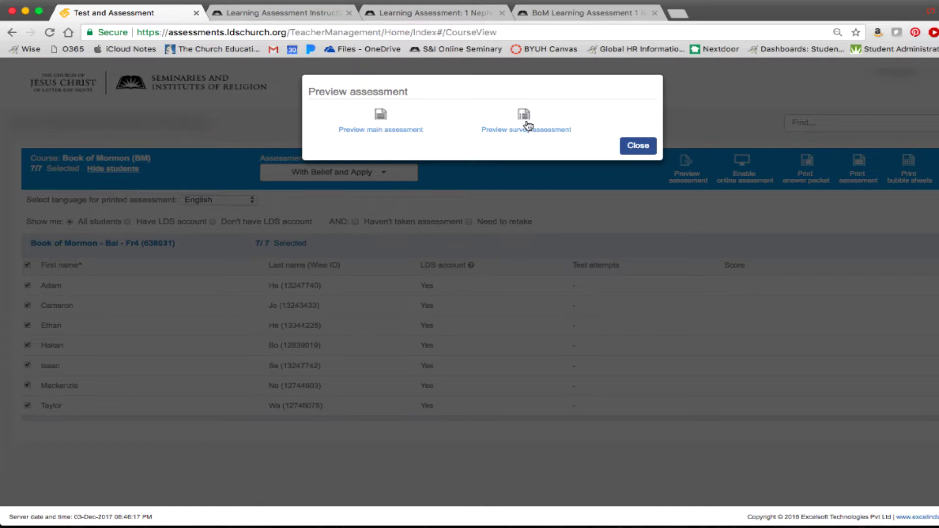
left_click(380, 120)
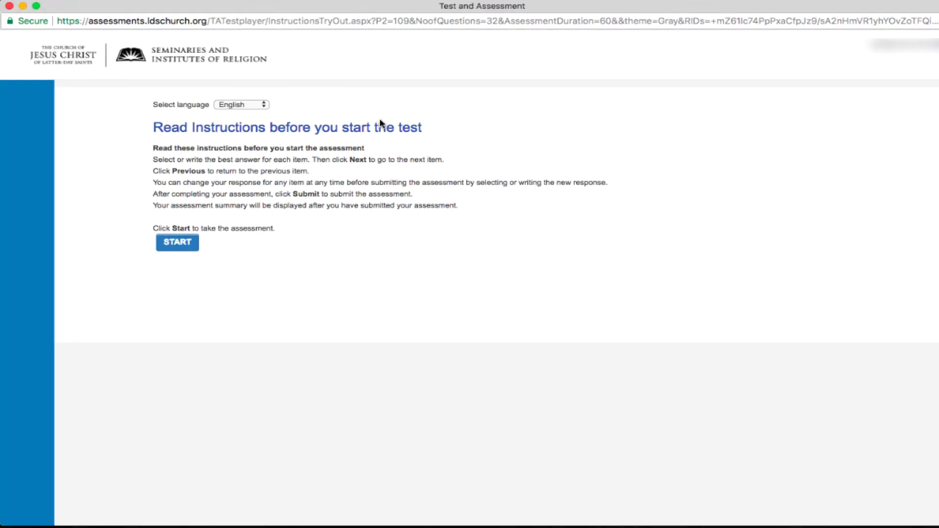
left_click(193, 243)
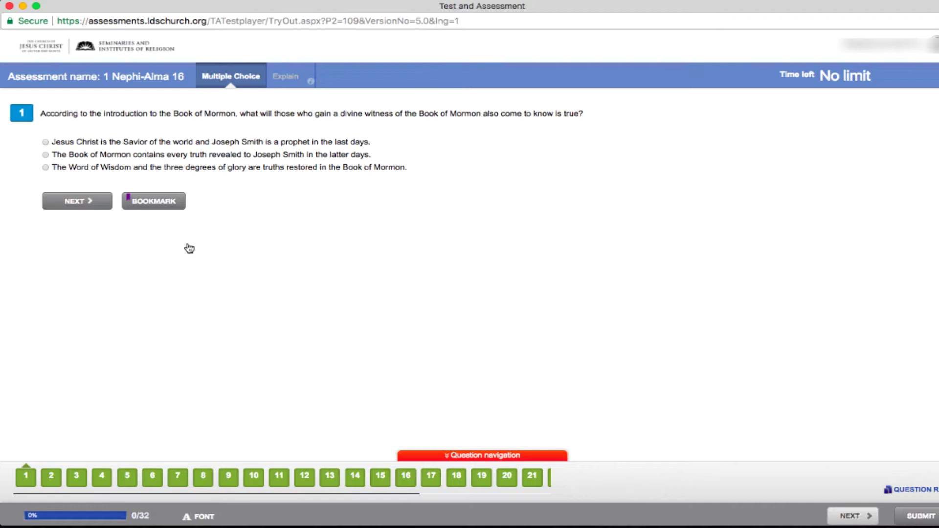
Step: Answer questions 1 and 2, bookmark question 3, and jump ahead to question 28
left_click(45, 142)
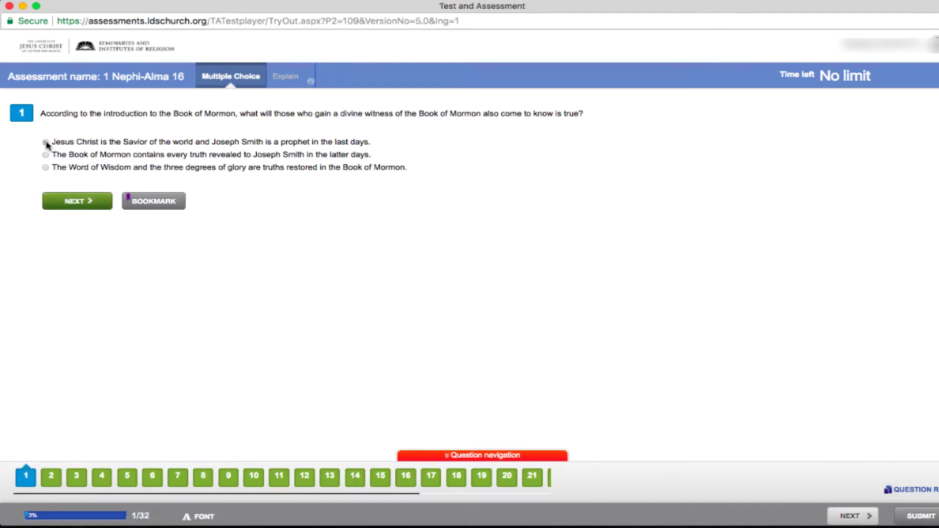
left_click(78, 200)
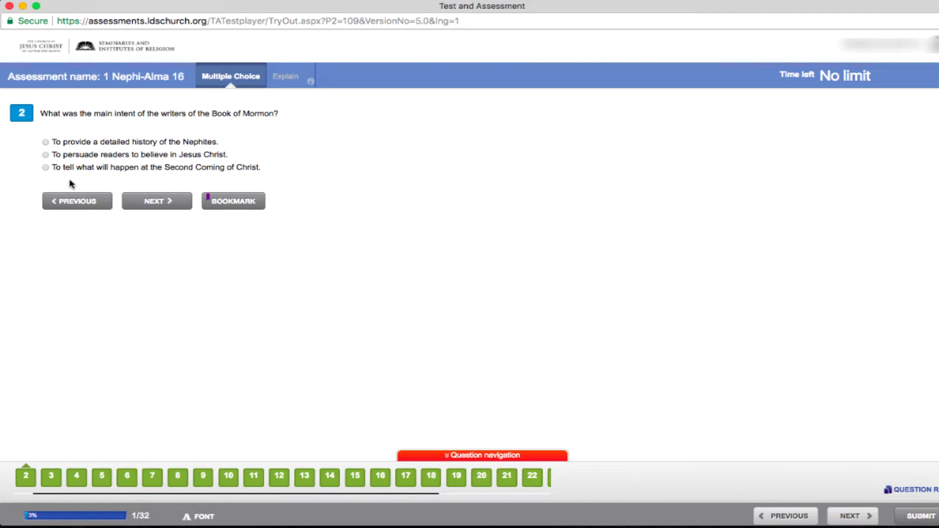
left_click(45, 154)
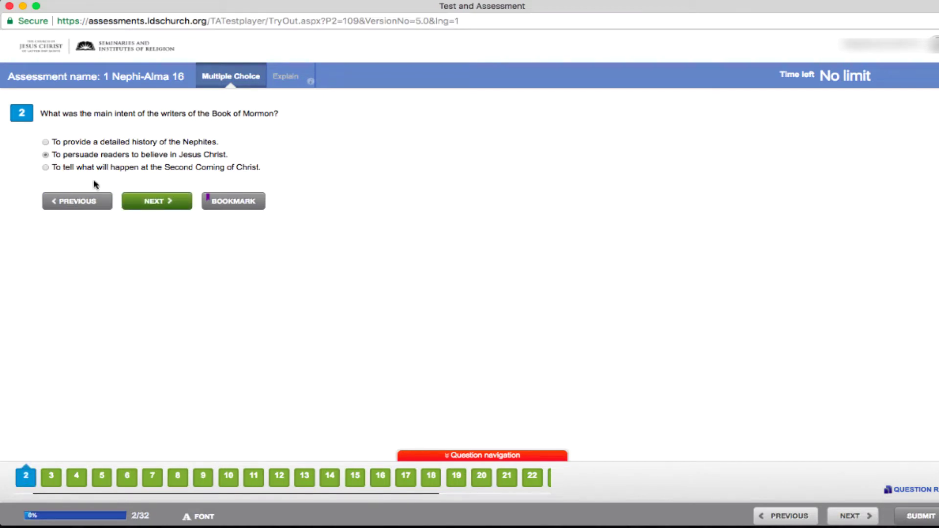
left_click(142, 203)
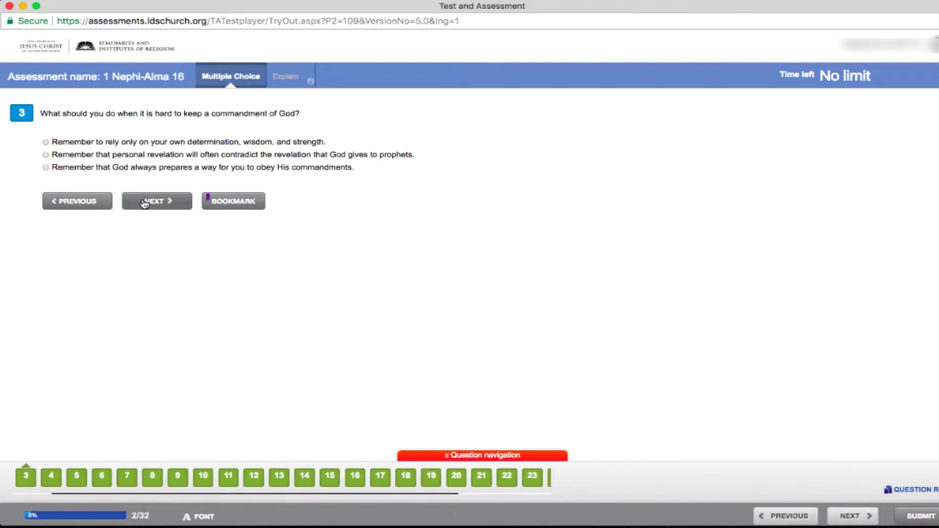
left_click(241, 206)
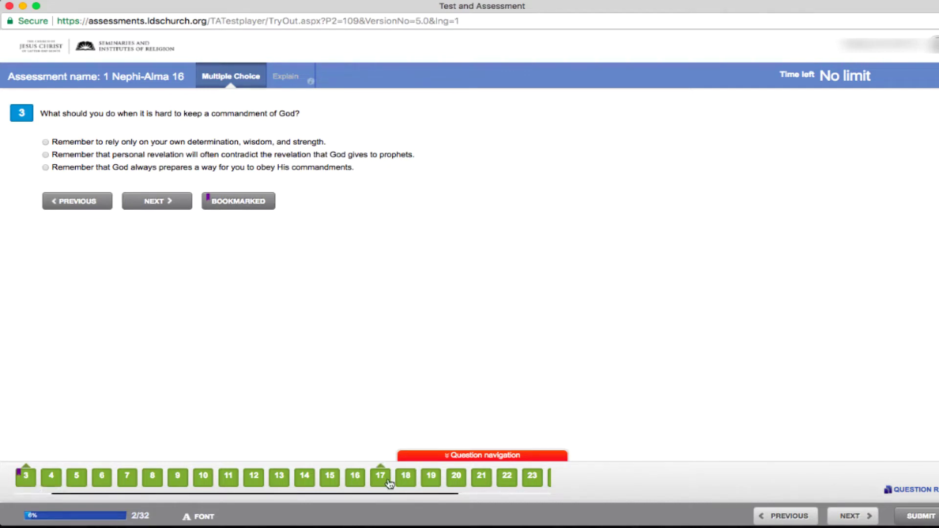
scroll(393, 473, "right", 5)
left_click(538, 477)
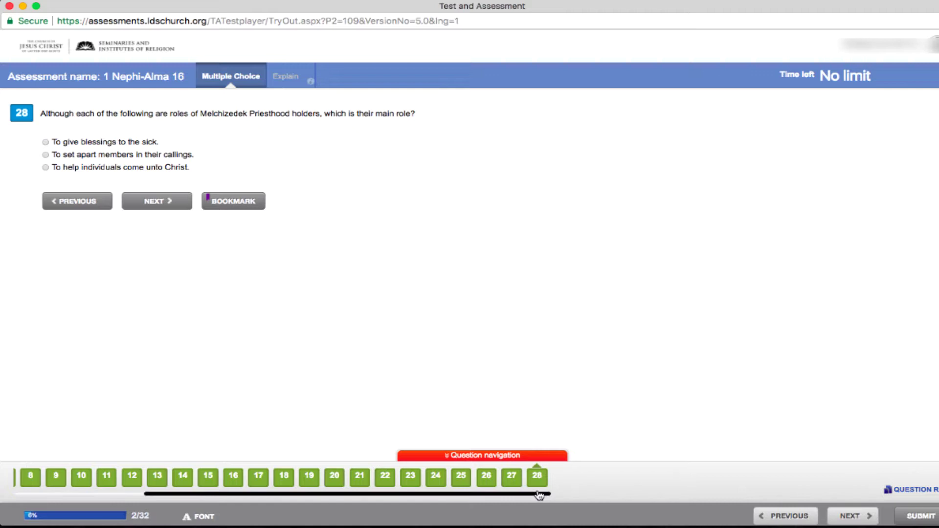
Step: Paste a sample response for essay question 29 and compare it with the answer guide
left_click(160, 201)
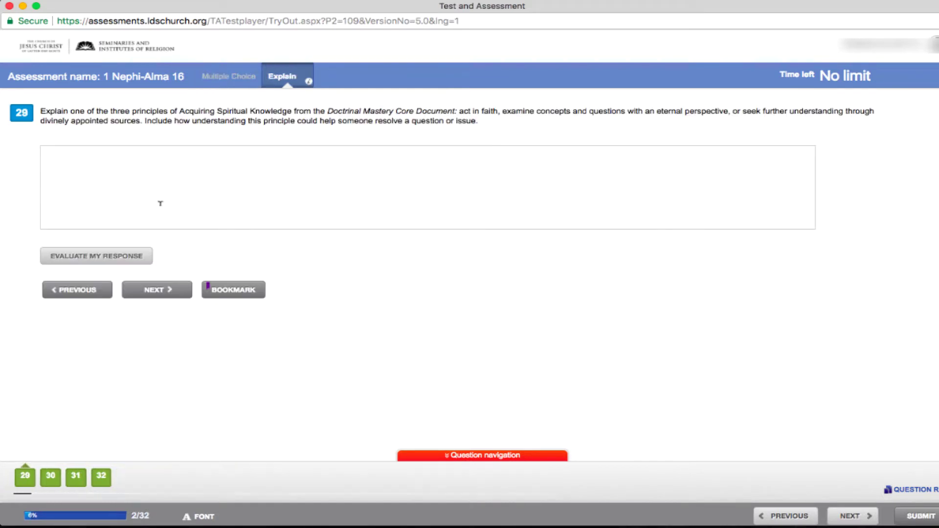
left_click(162, 176)
type("Type in the answers he. So I can show you how to help students evaluate their work. They will grade their own response.")
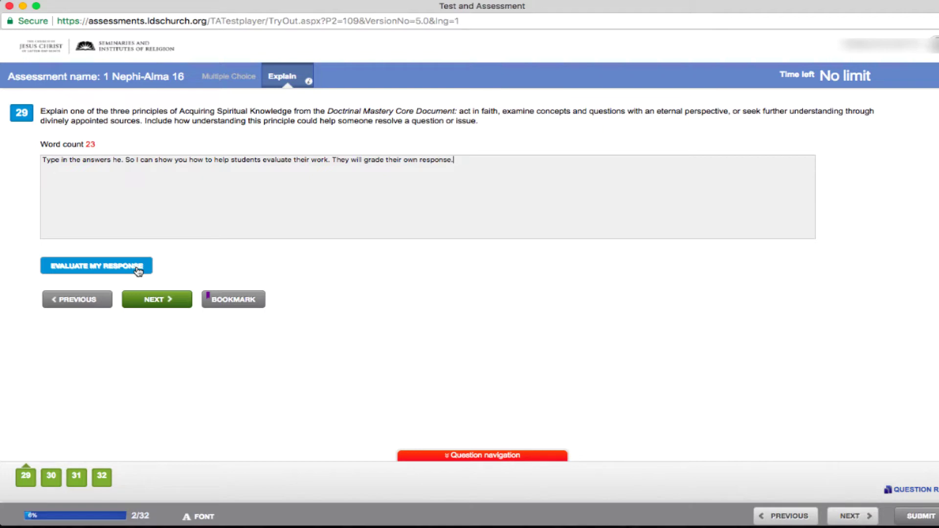
left_click(138, 270)
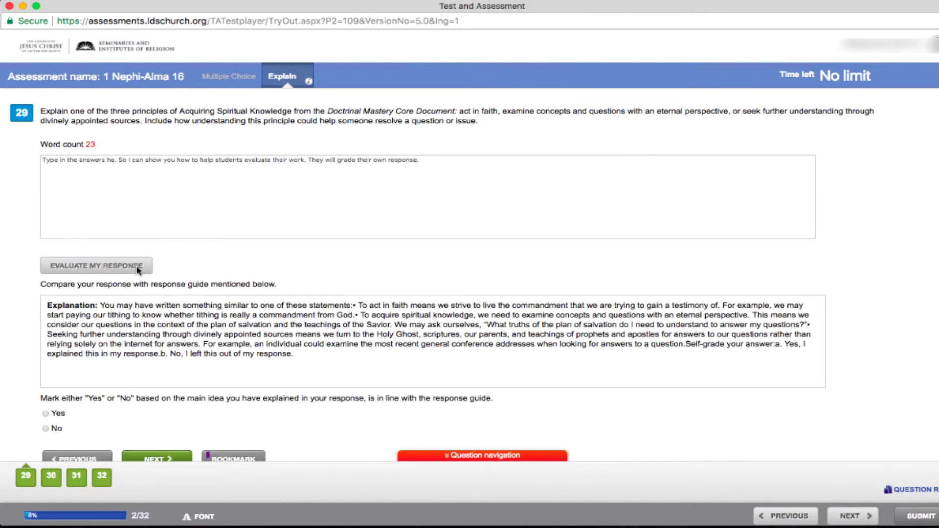
scroll(259, 336, "down", 2)
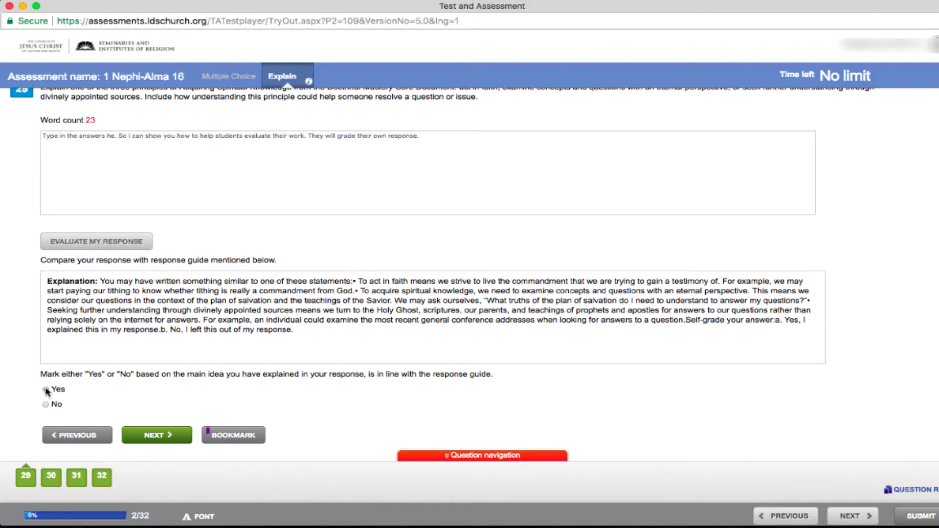
left_click(155, 436)
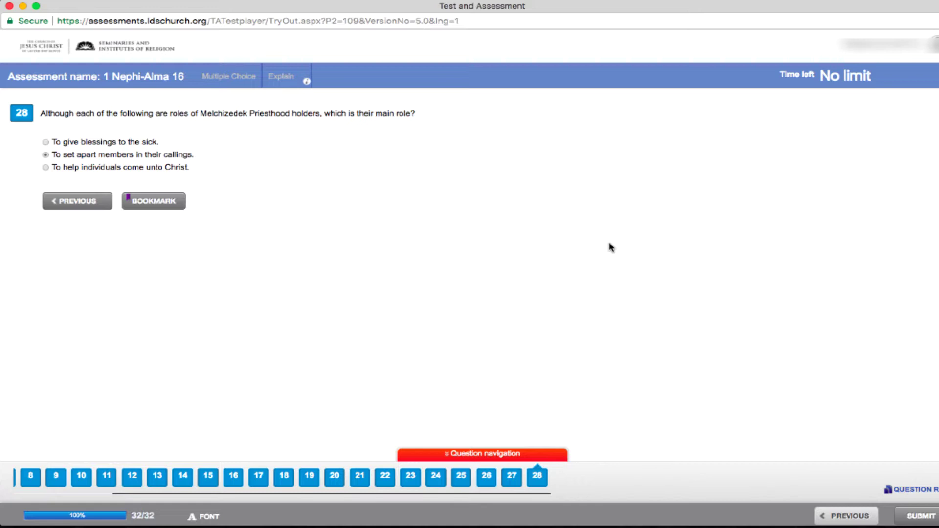
Step: Submit the practice assessment and the unanswered Belief and Apply Survey, confirming each submission
left_click(920, 515)
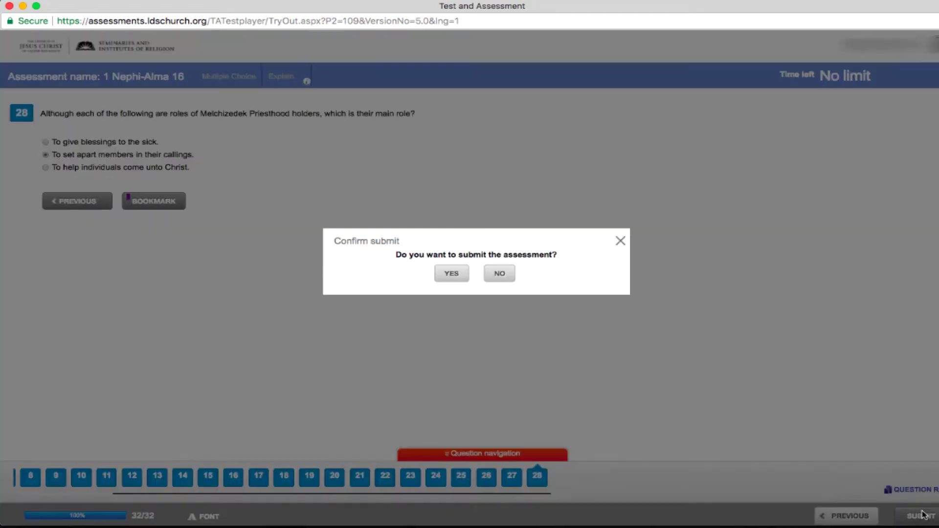
left_click(459, 273)
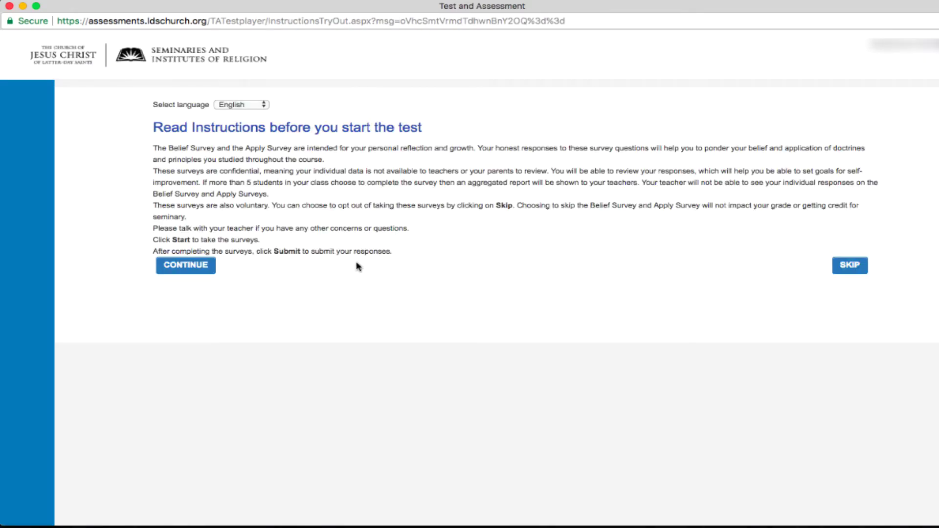
left_click(206, 269)
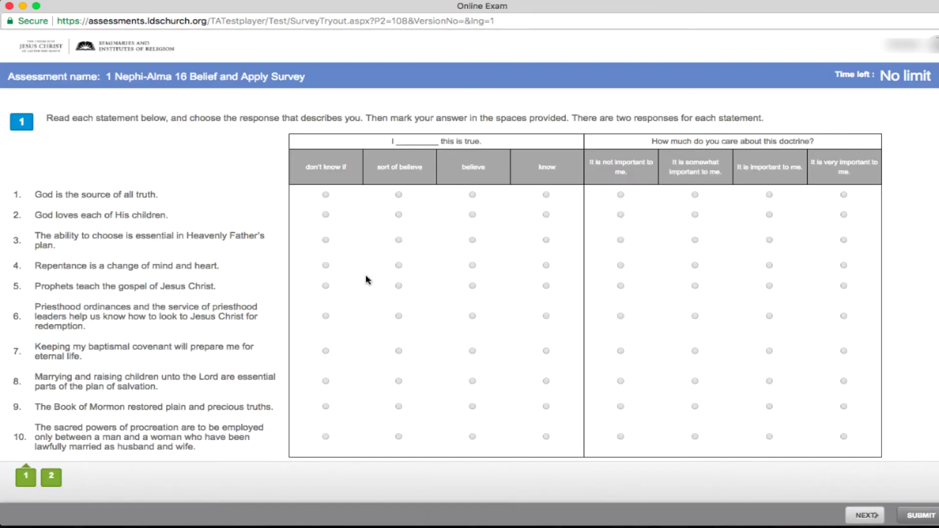
left_click(921, 516)
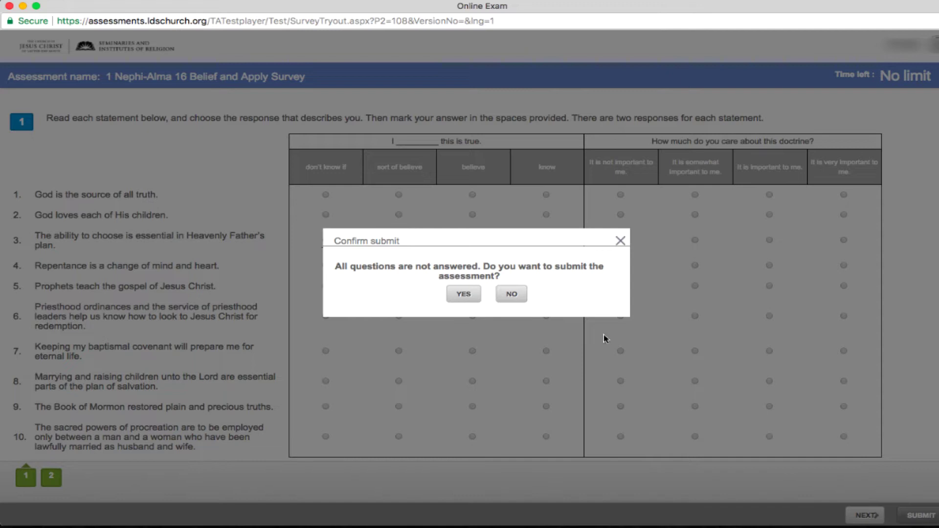
left_click(463, 296)
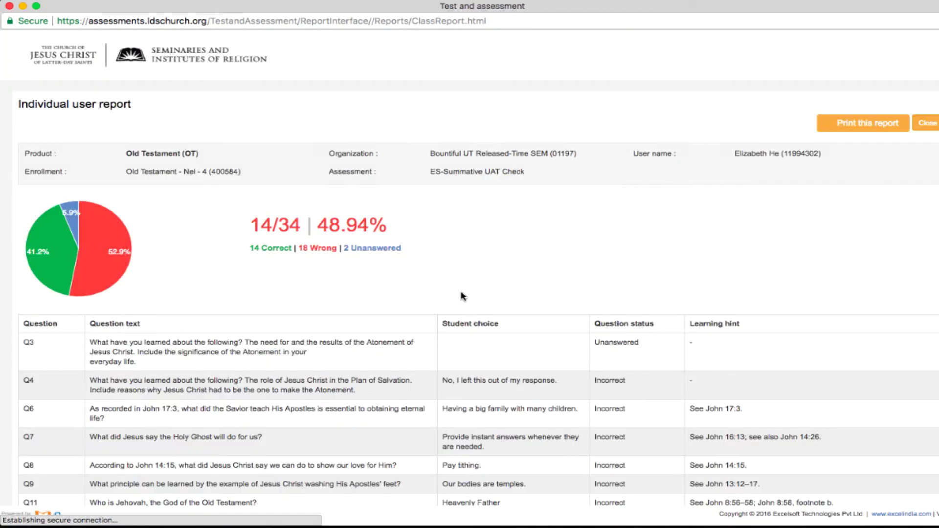
Step: Scroll through the report's question table of statuses and learning hints, then back to the top
scroll(462, 295, "down", 1)
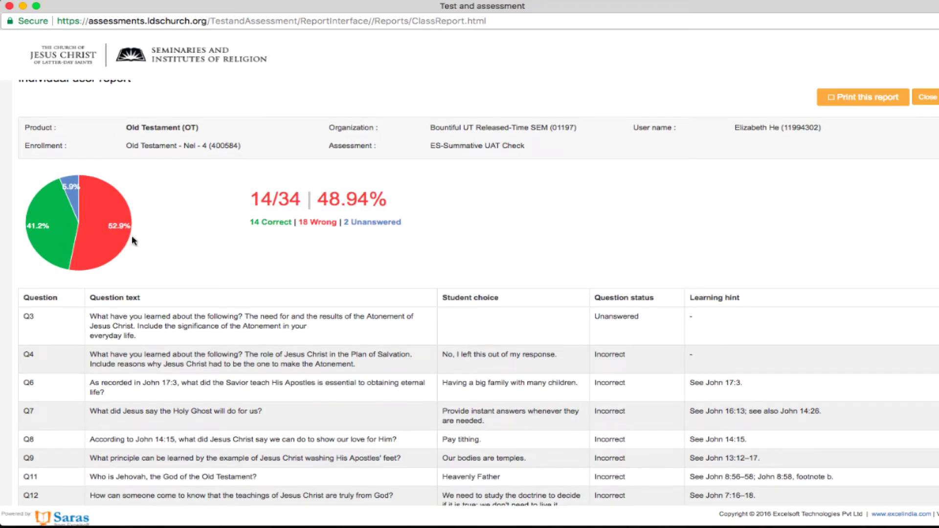
scroll(250, 265, "down", 2)
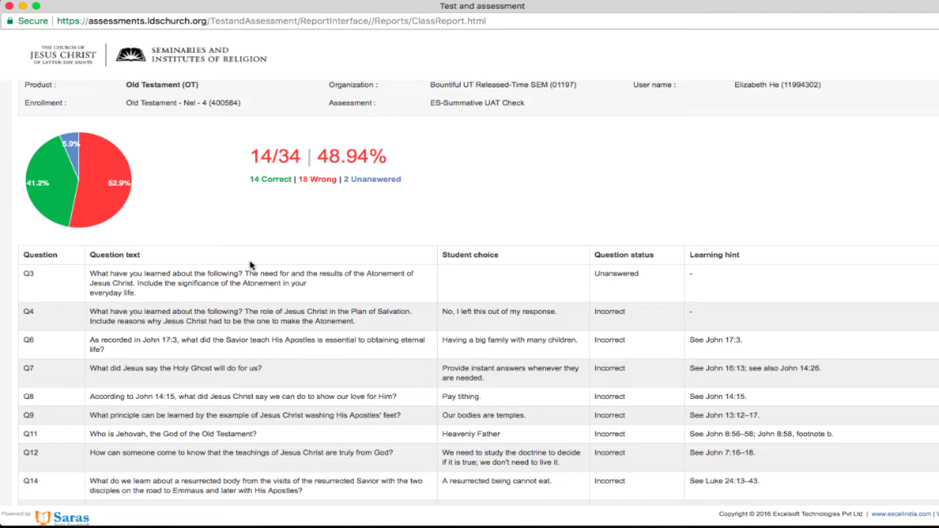
scroll(493, 362, "down", 3)
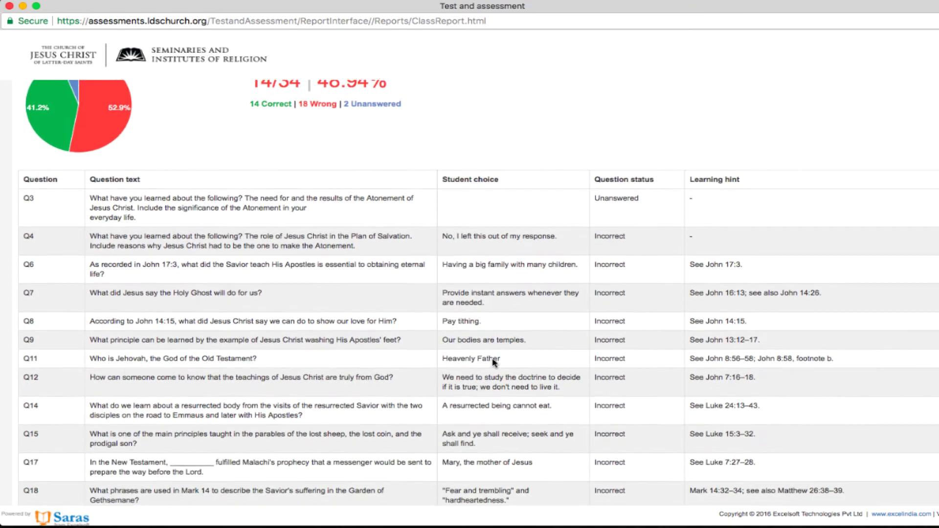
scroll(492, 362, "down", 2)
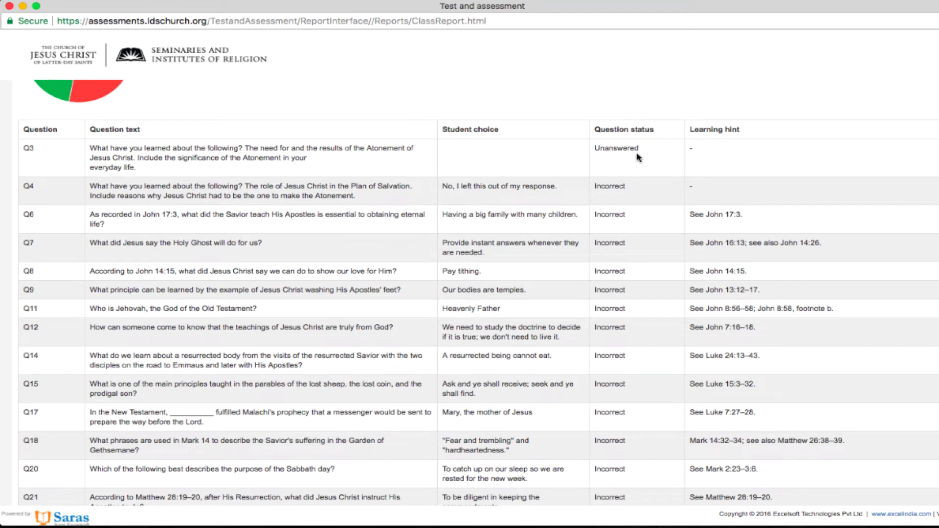
scroll(608, 186, "up", 6)
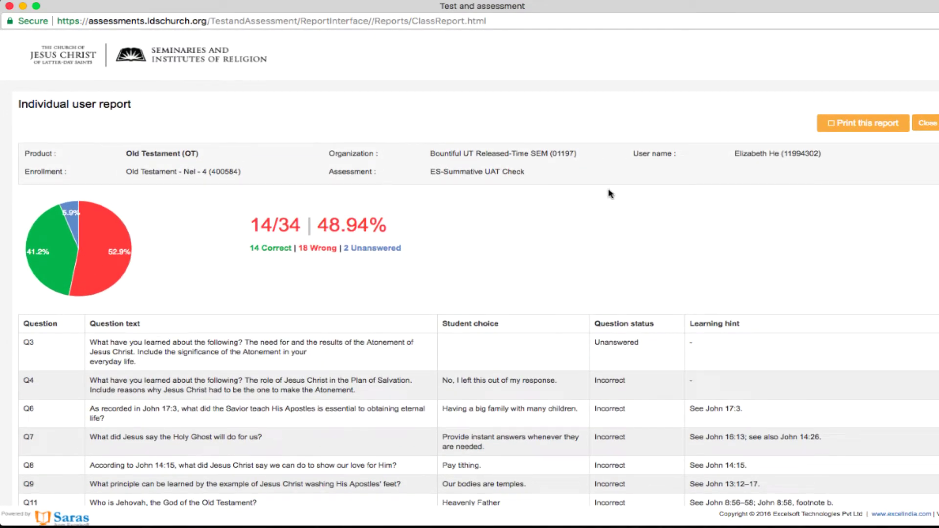
Step: Close the report window and the Preview assessment dialog
left_click(9, 6)
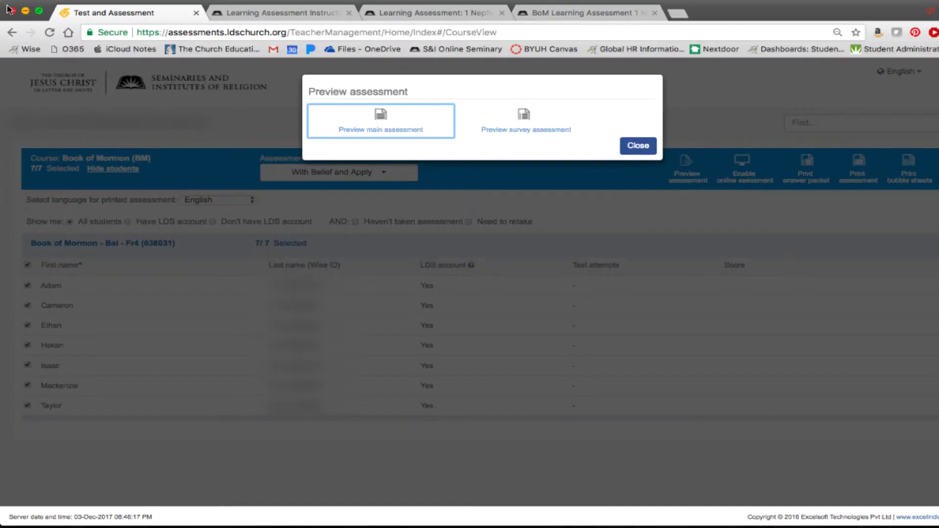
left_click(638, 146)
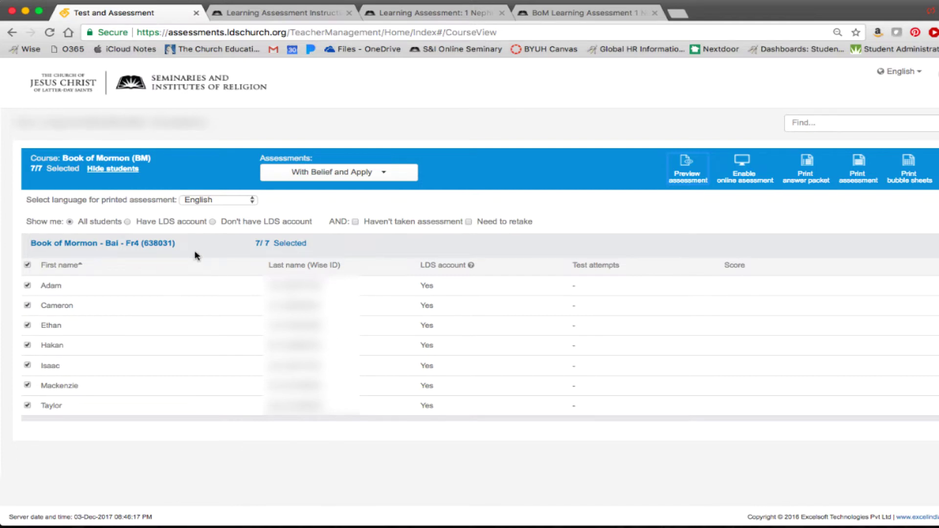
Step: Filter to students with an LDS account and enable the online assessment for all seven
left_click(127, 222)
left_click(213, 222)
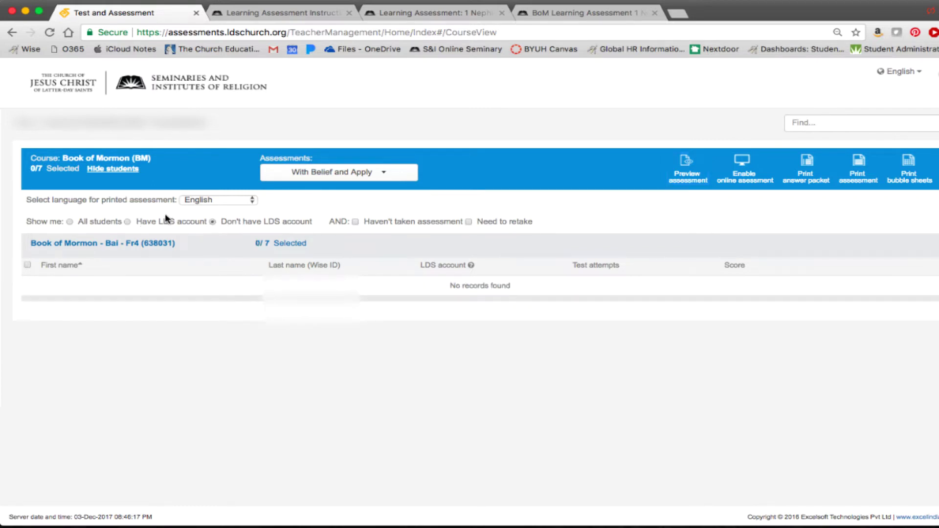
left_click(128, 222)
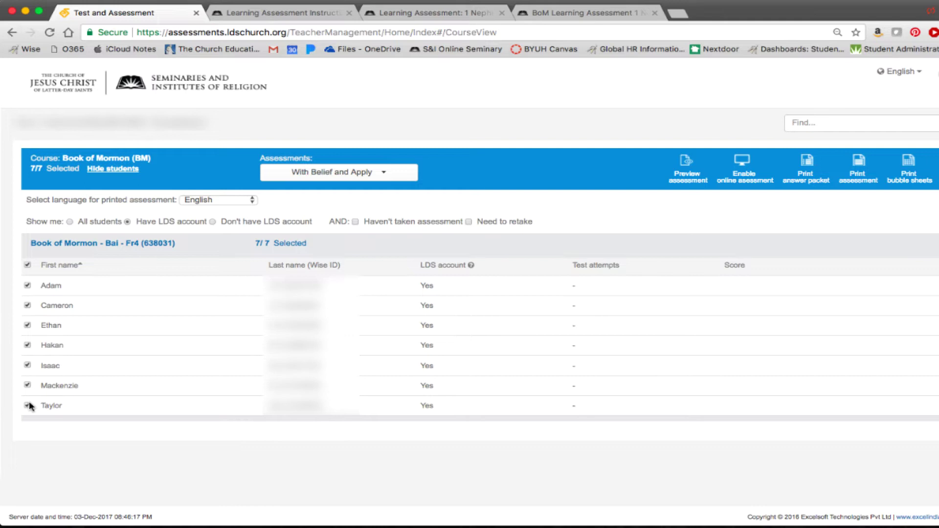
left_click(744, 179)
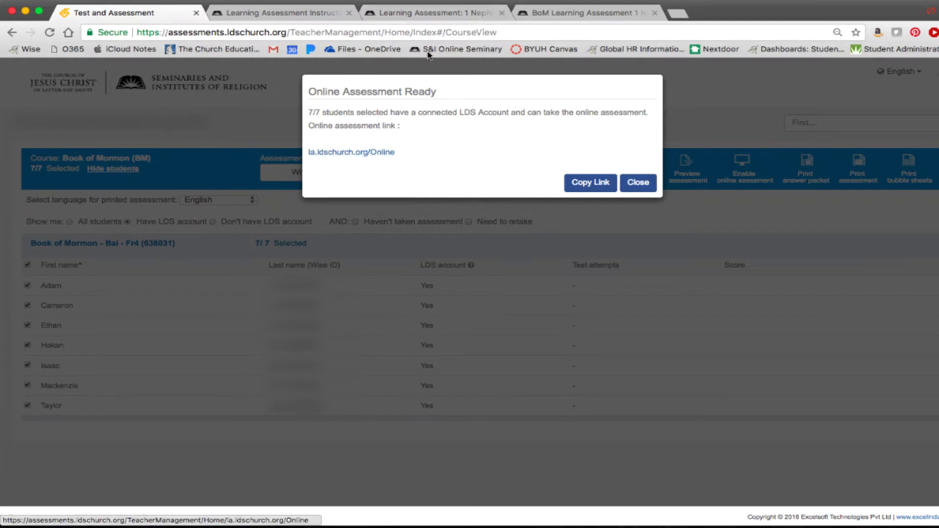
Step: Look over the Canvas course page and teacher instructions, then return to the assessment site
left_click(439, 14)
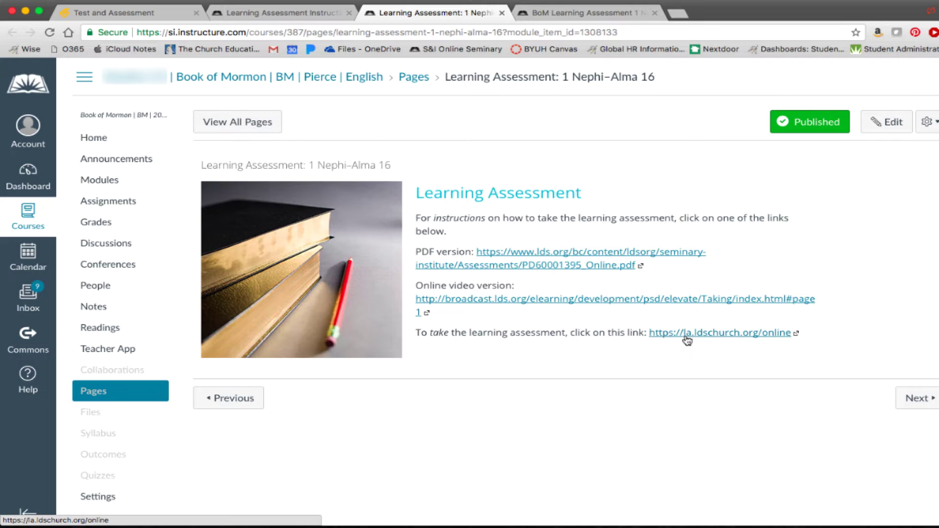
left_click(269, 12)
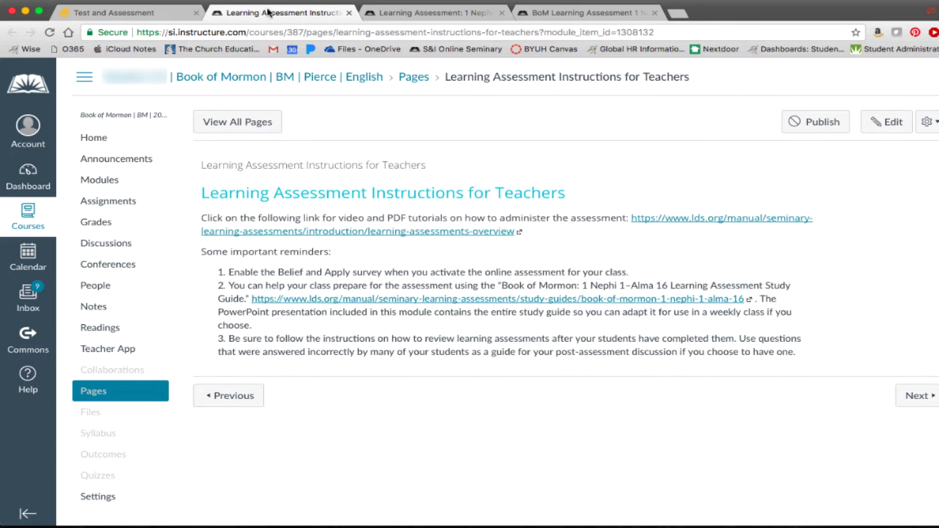
left_click(168, 14)
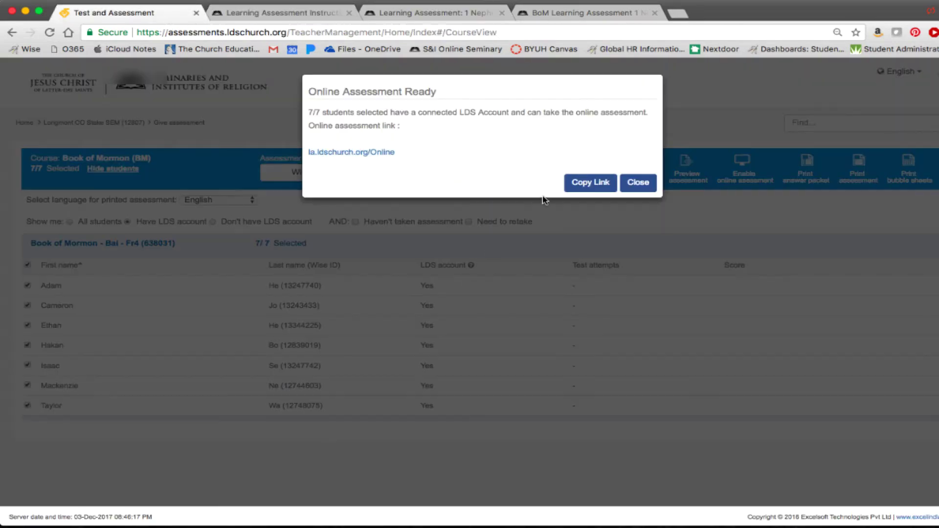
Step: Dismiss the Online Assessment Ready notice and select only the first student in the class
left_click(638, 183)
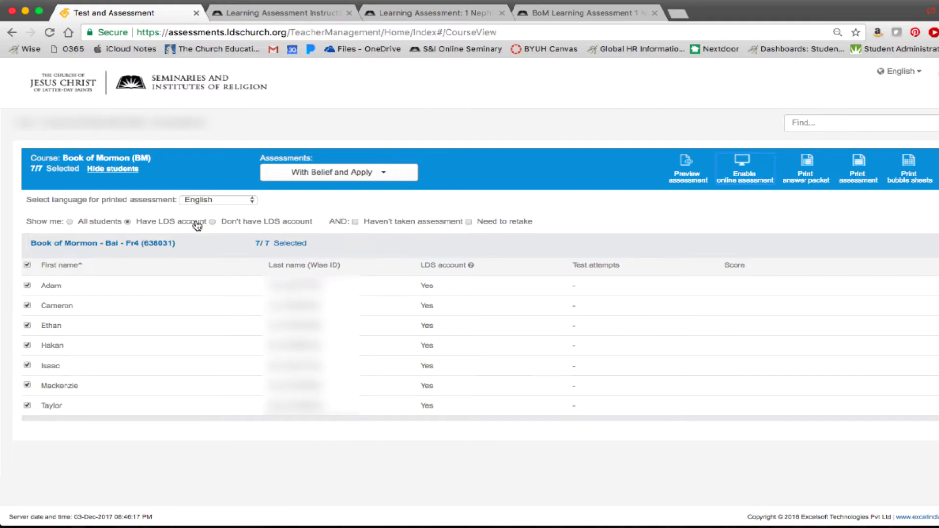
left_click(27, 264)
left_click(27, 286)
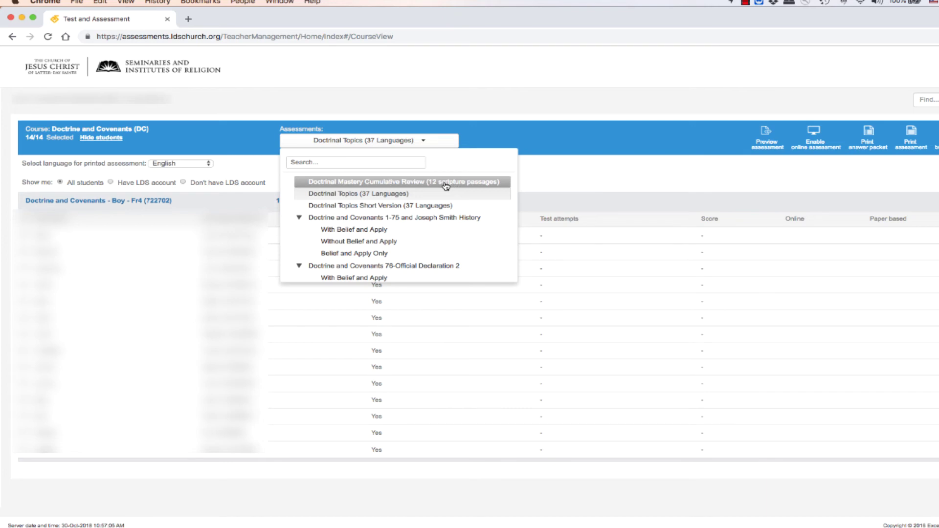
Step: Select the 'Weekly Review 01 Lesson 1 through Lesson 5' assessment, then move on to the 2017 (17-18) past classes
scroll(445, 185, "down", 4)
scroll(445, 185, "up", 1)
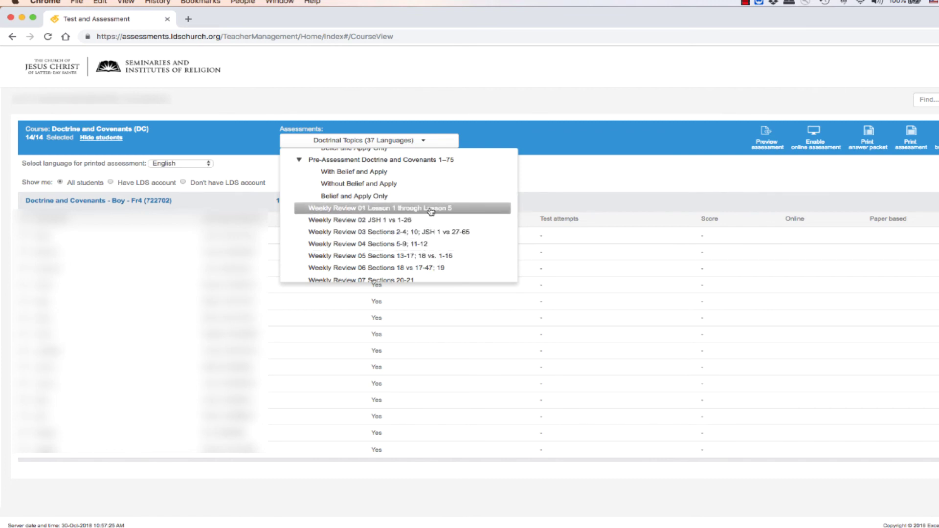
left_click(431, 211)
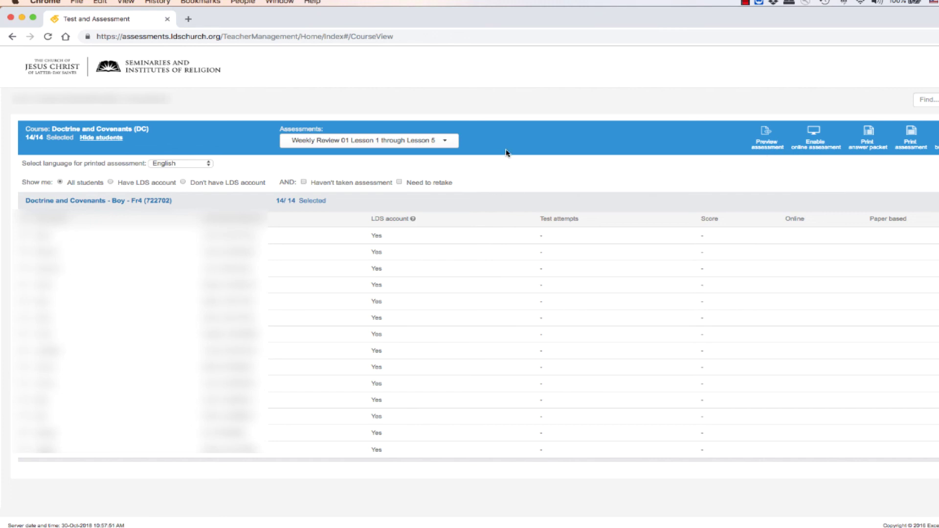
left_click(449, 145)
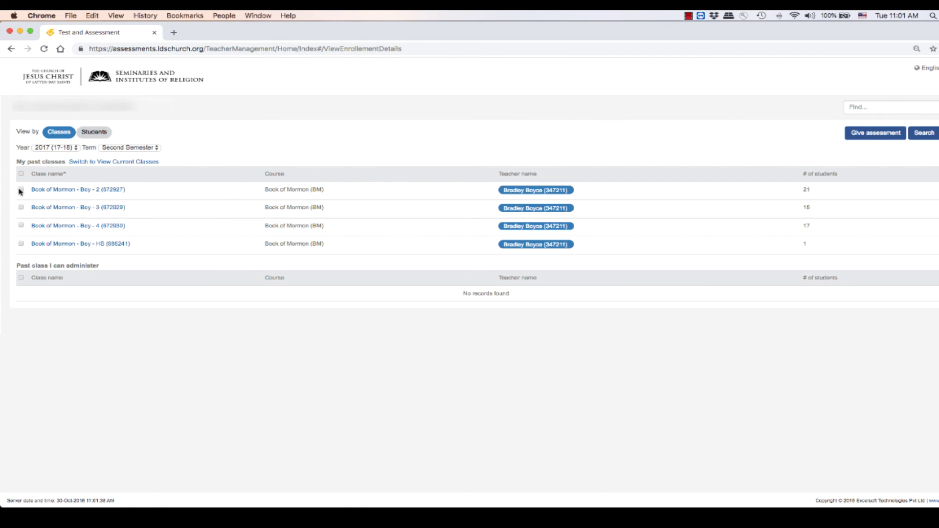
Step: Open the 1 Nephi-Alma 16 report for the first past class, Book of Mormon - Boy - 2
left_click(66, 193)
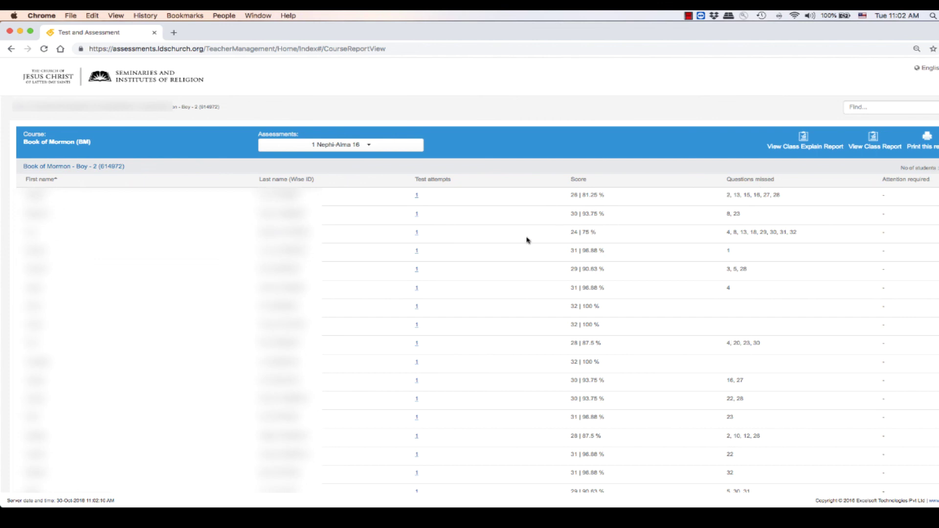
Step: Open the individual user report for the student's 2017-12-14 attempt, scoring 26/32
left_click(417, 195)
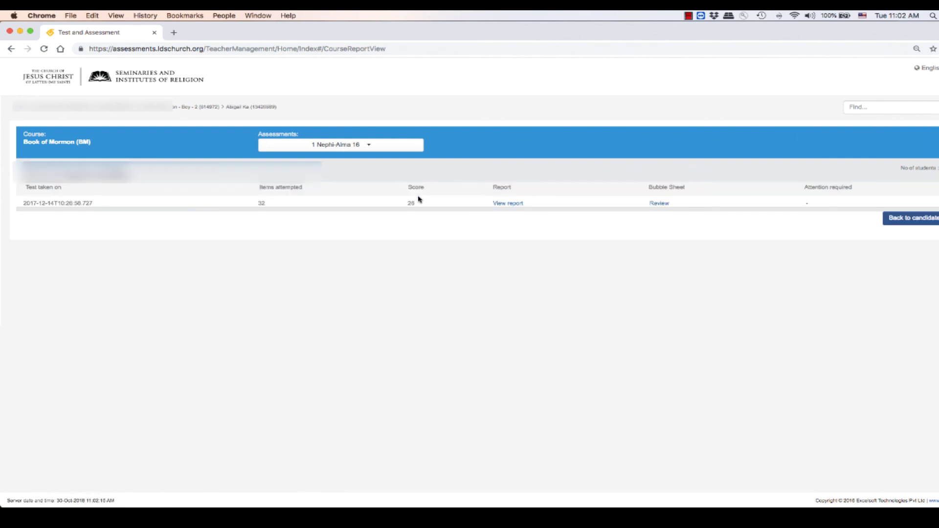
left_click(511, 208)
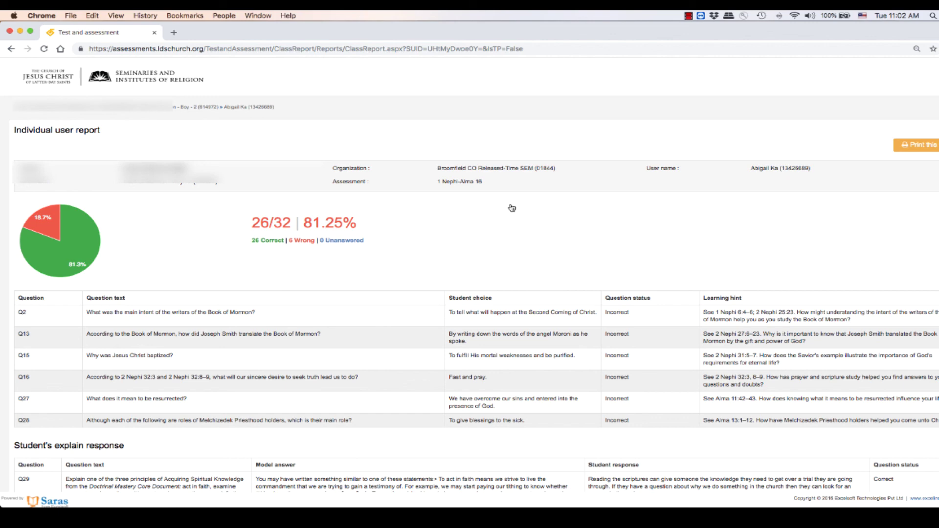
Step: Scroll past the incorrect-questions table to the student's essay responses for Q29–Q32
scroll(511, 208, "down", 4)
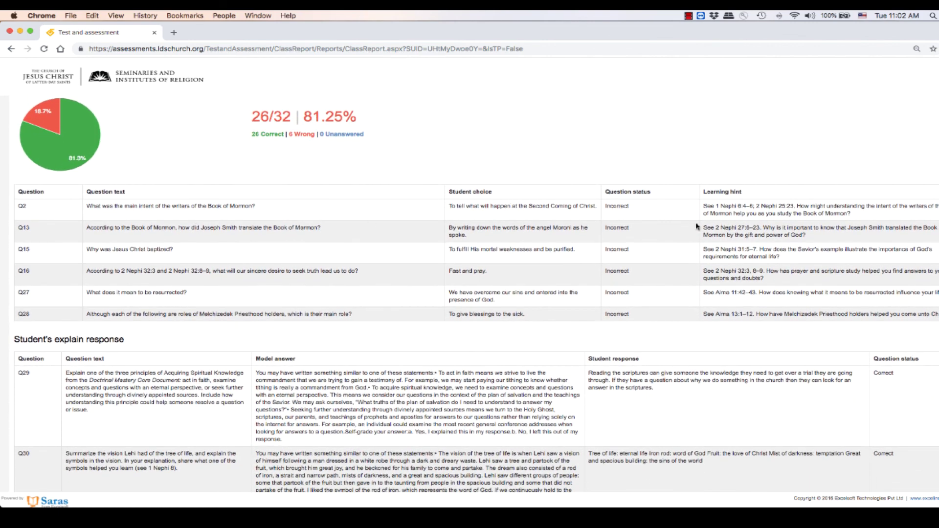
scroll(804, 324, "down", 5)
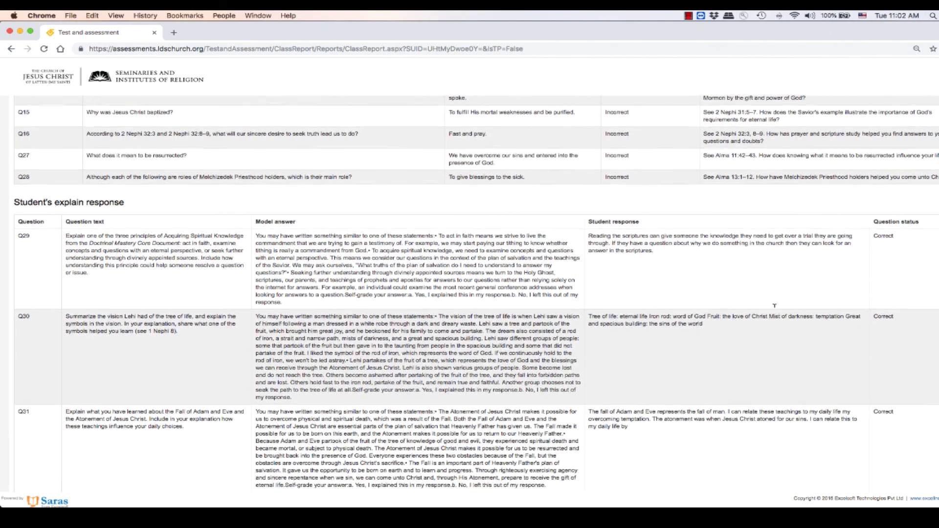
scroll(774, 306, "down", 4)
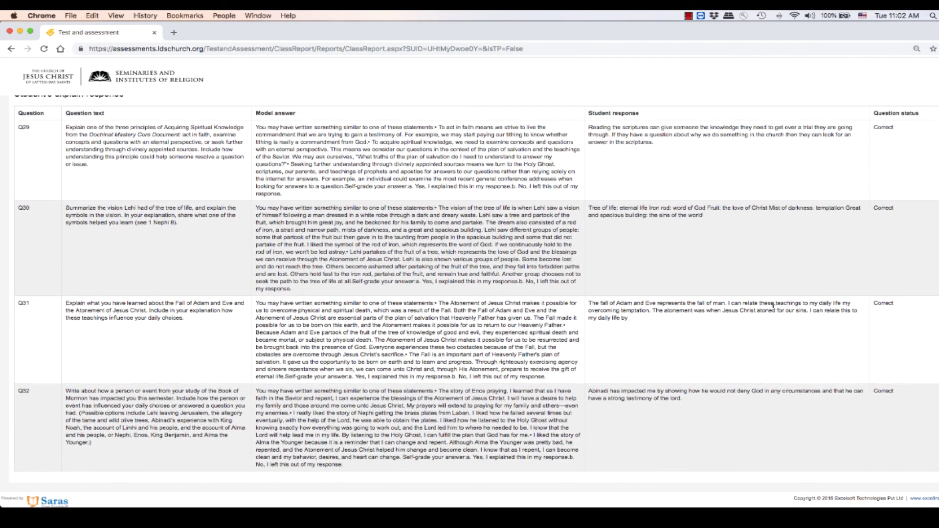